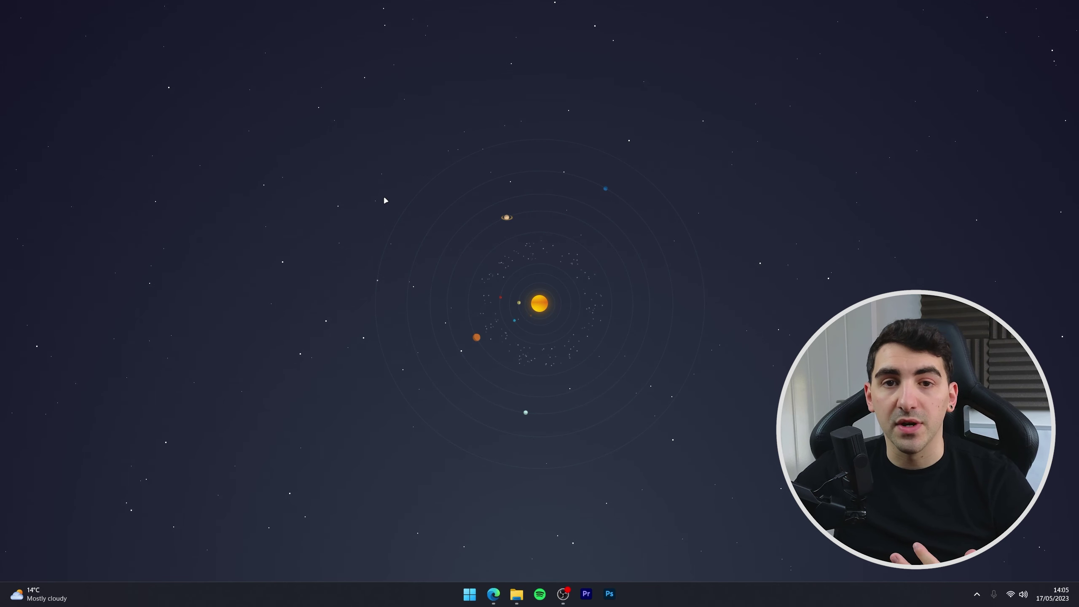
- Download OptiFine HD U I4 for Minecraft 1.19.4 from the OptiFine site and save it to the Desktop
left_click(494, 594)
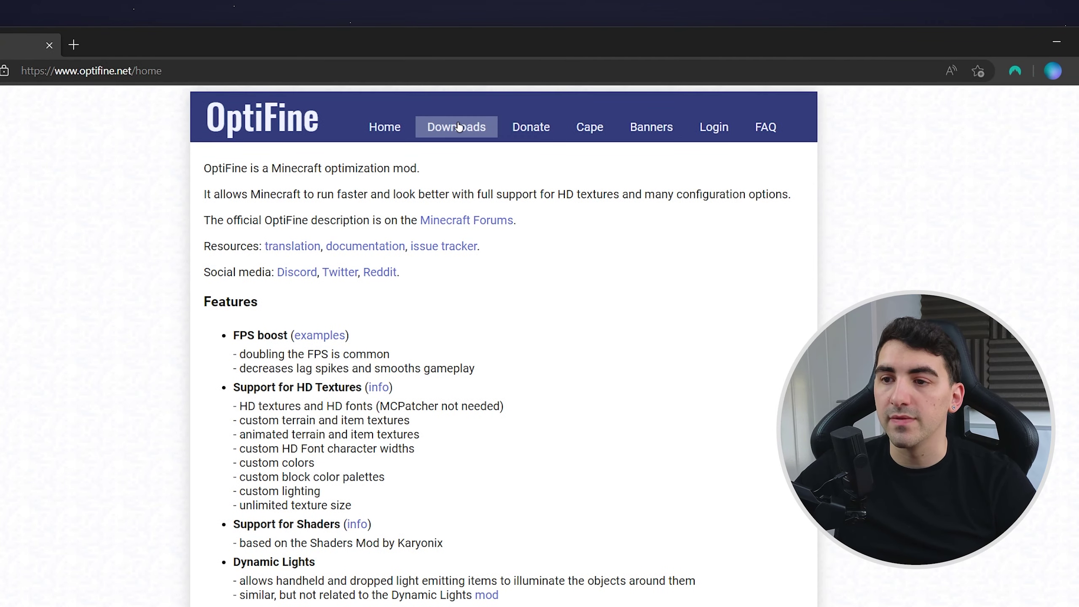
left_click(457, 126)
scroll(936, 200, "down", 10)
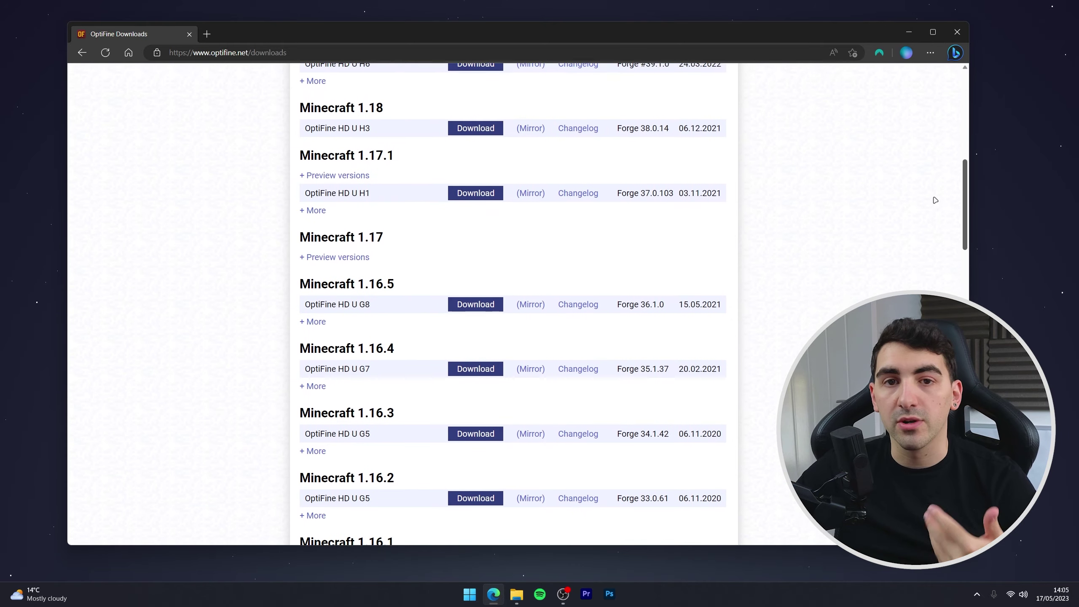
scroll(926, 204, "up", 10)
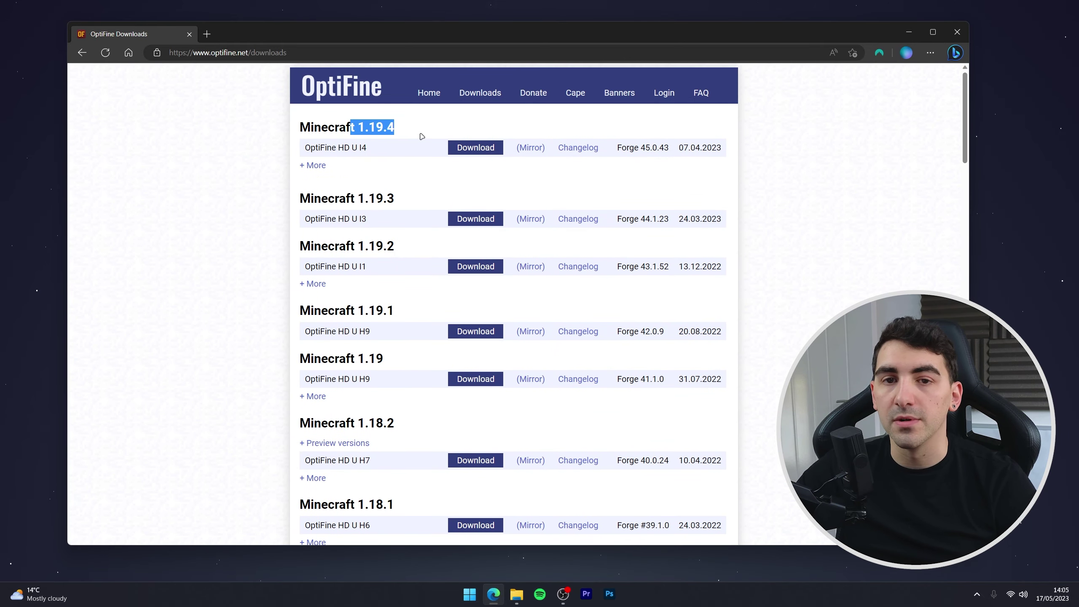
left_click(476, 149)
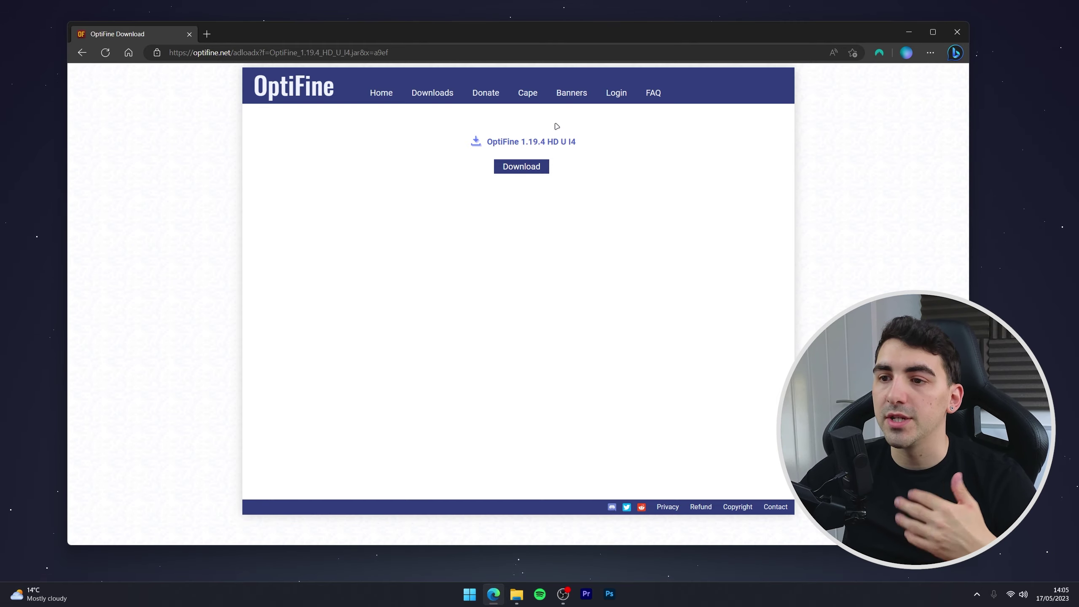
left_click(535, 168)
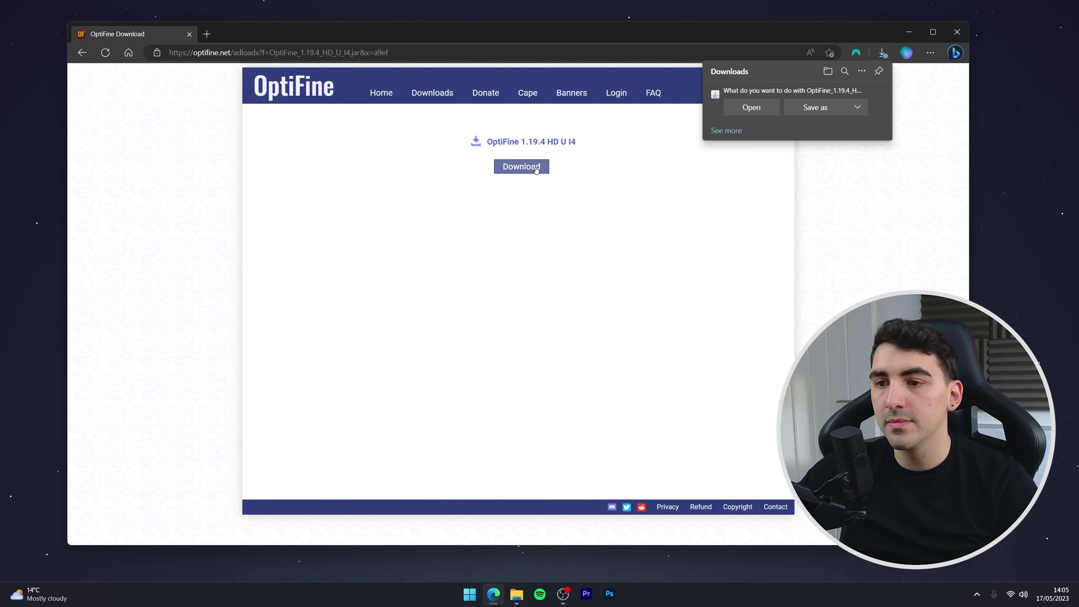
left_click(815, 107)
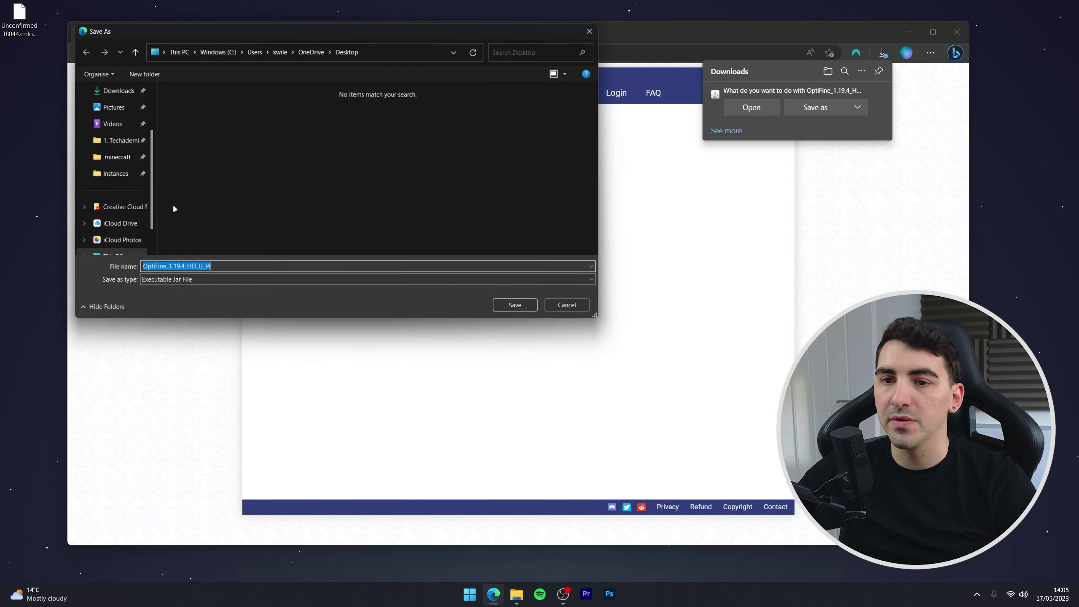
left_click(111, 124)
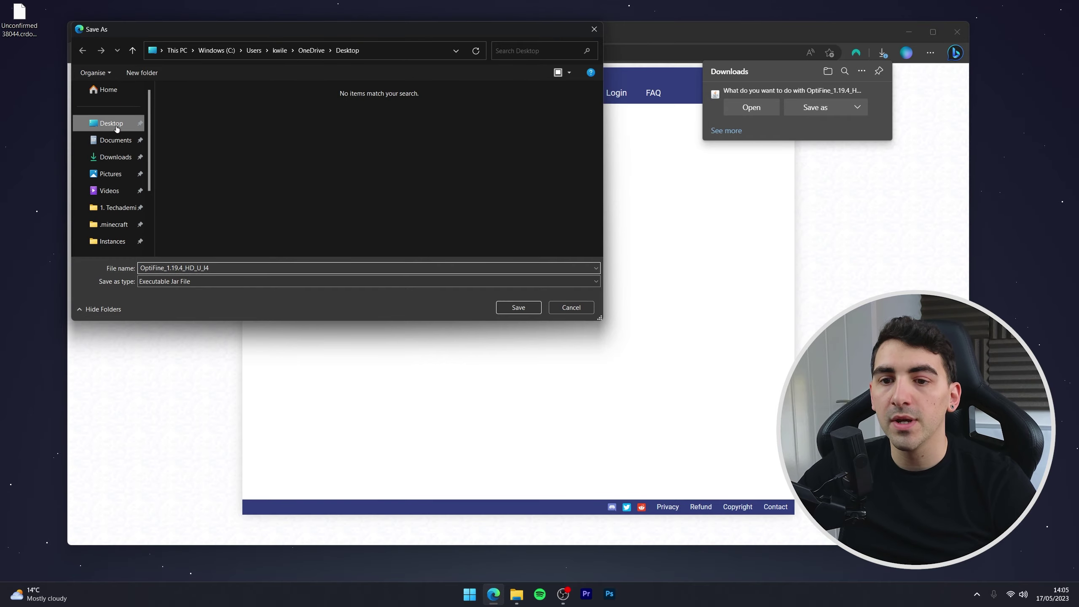
left_click(518, 307)
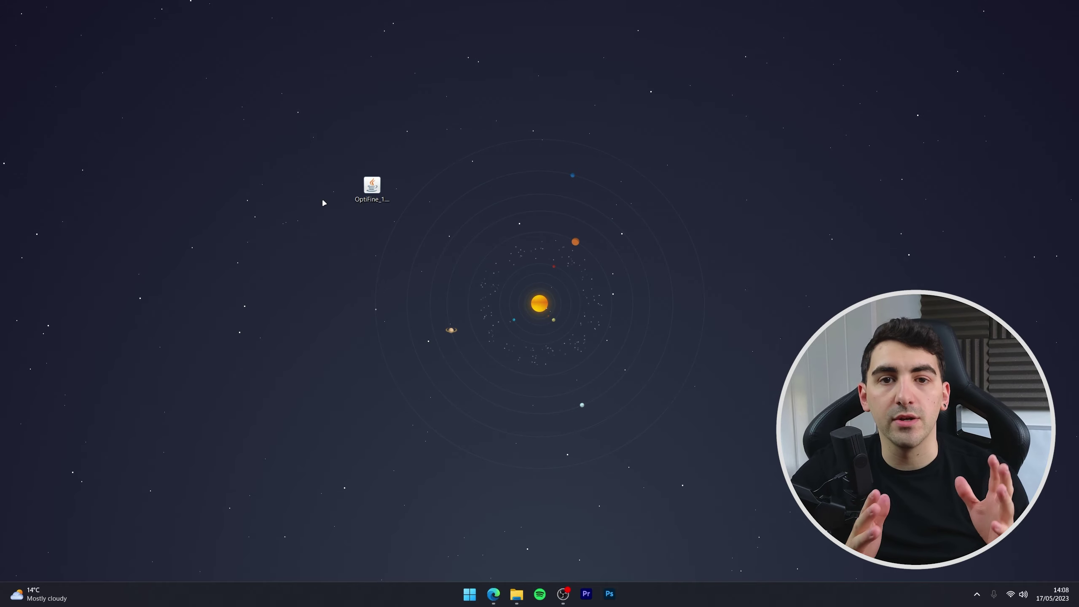
- Save the r2.1 release of Complementary Reimagined from Modrinth's Versions list to the Desktop
left_click(488, 591)
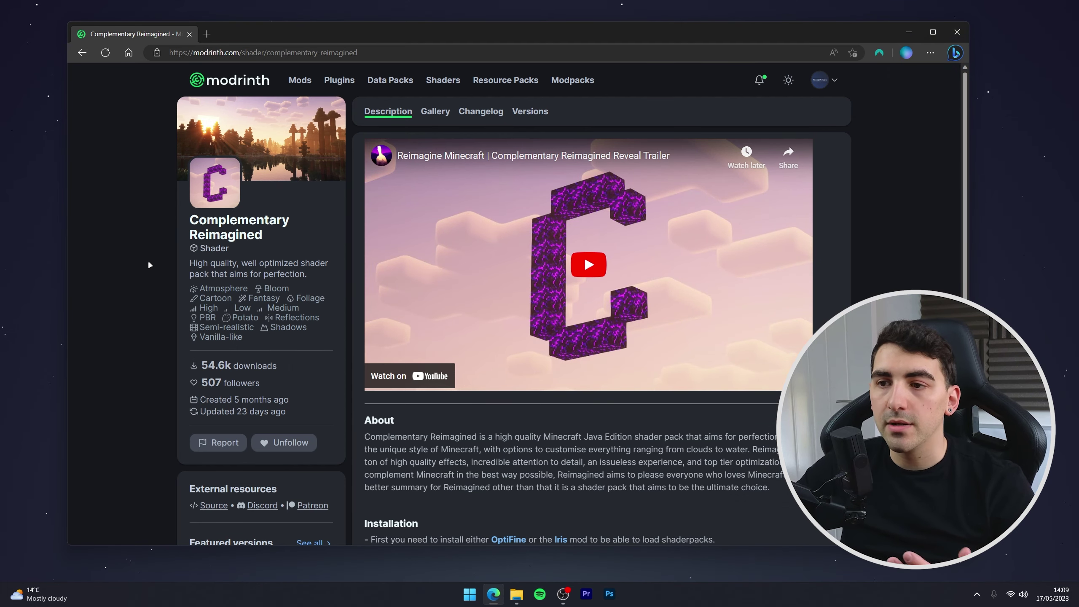
left_click(534, 112)
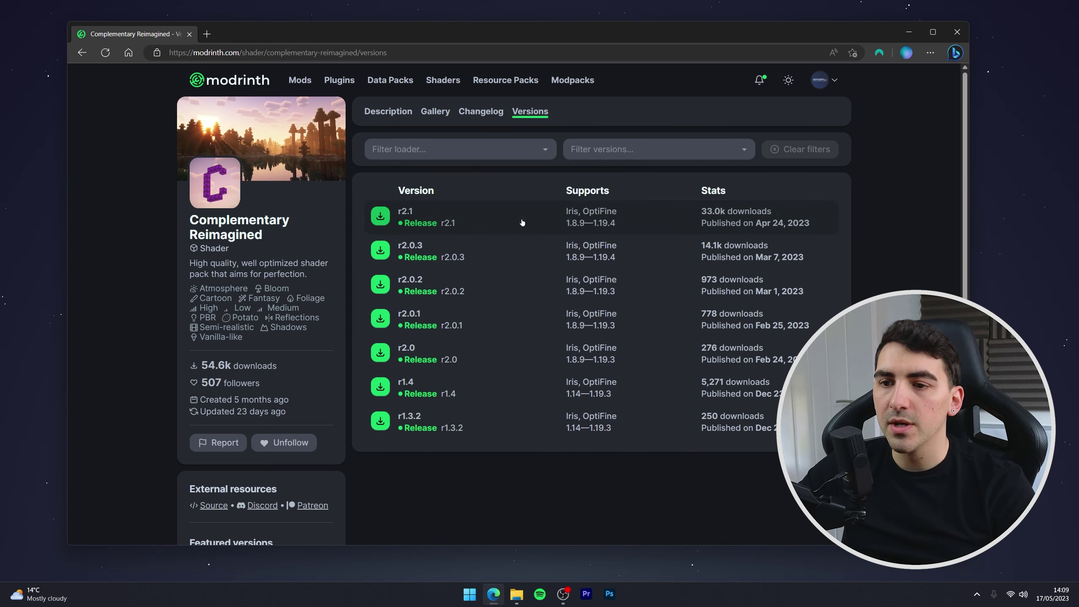
left_click(485, 225)
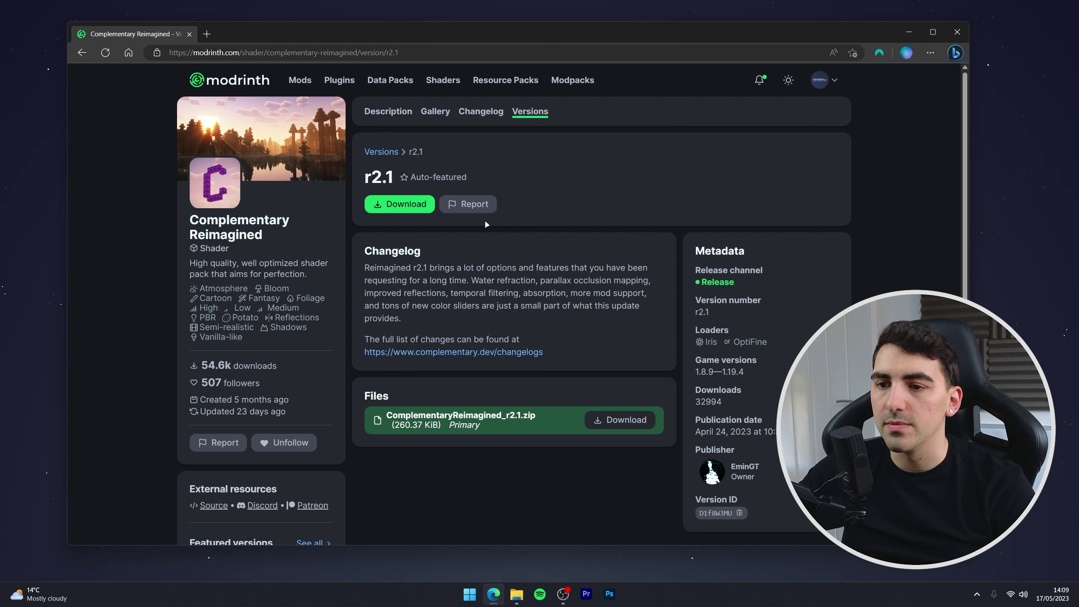
left_click(399, 206)
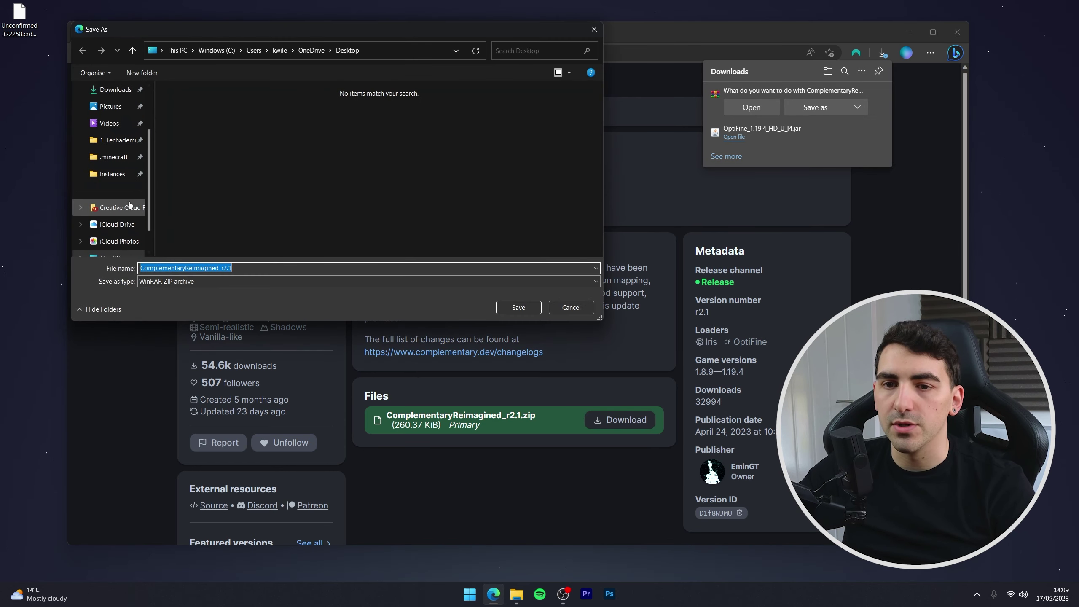
left_click(111, 122)
left_click(518, 307)
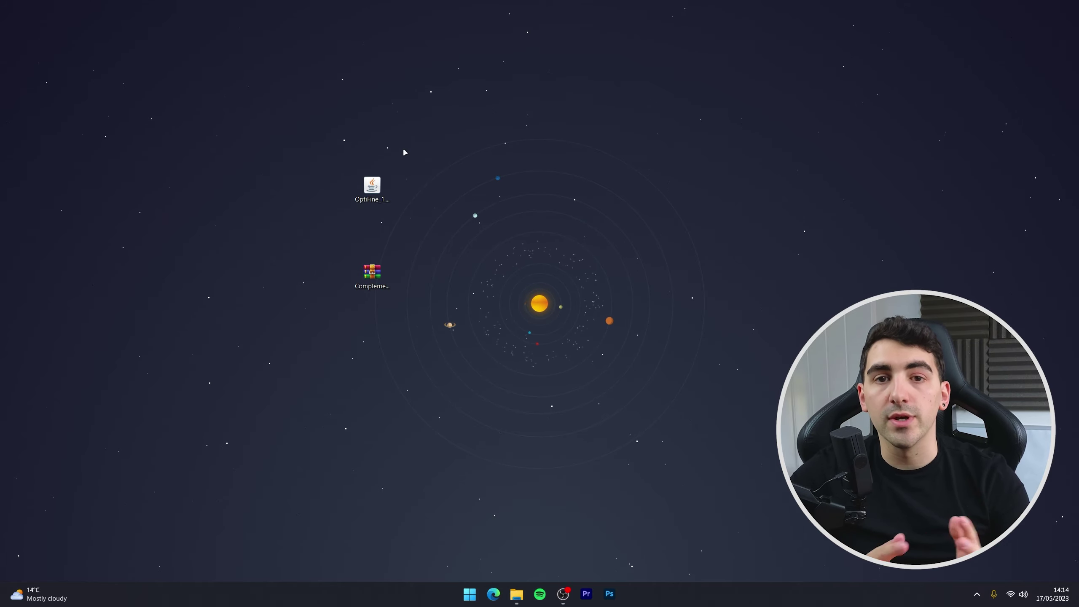
- Bring up the Open with app chooser for the OptiFine jar on the desktop
left_click(373, 197)
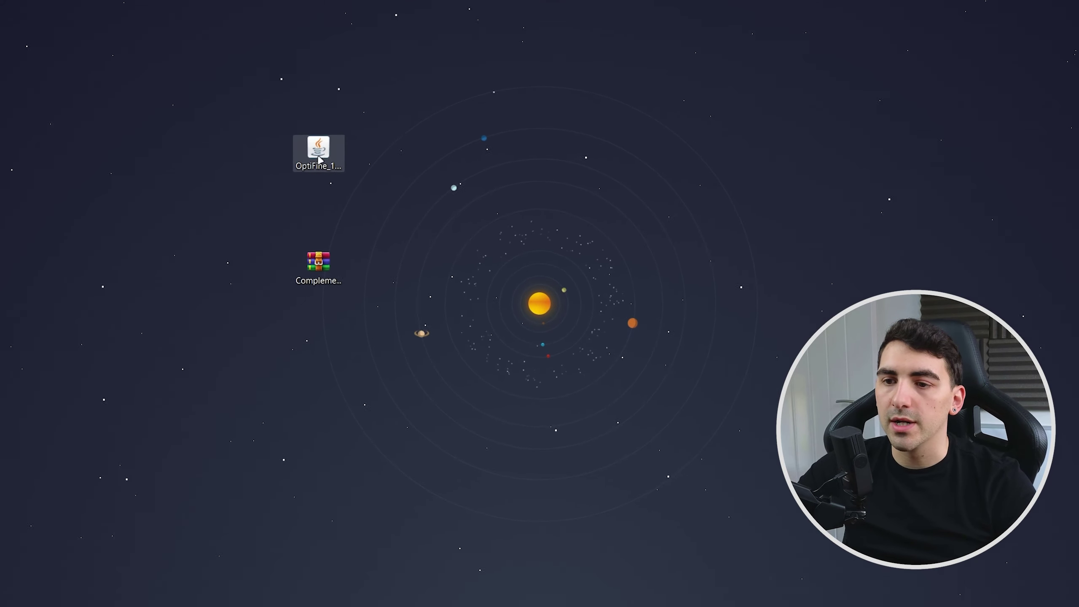
right_click(307, 157)
mouse_move(404, 228)
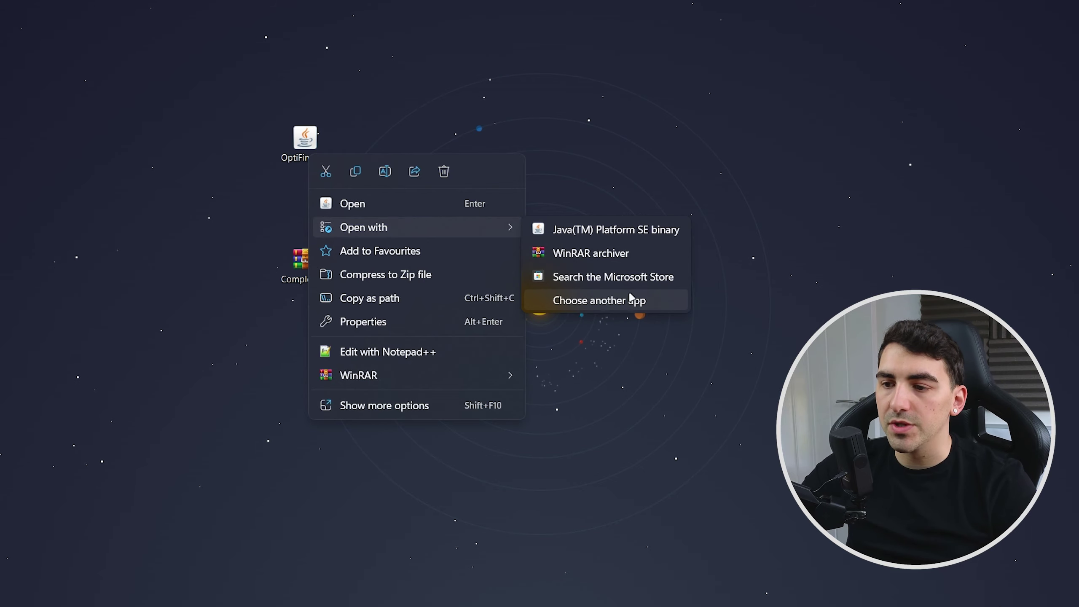
left_click(620, 301)
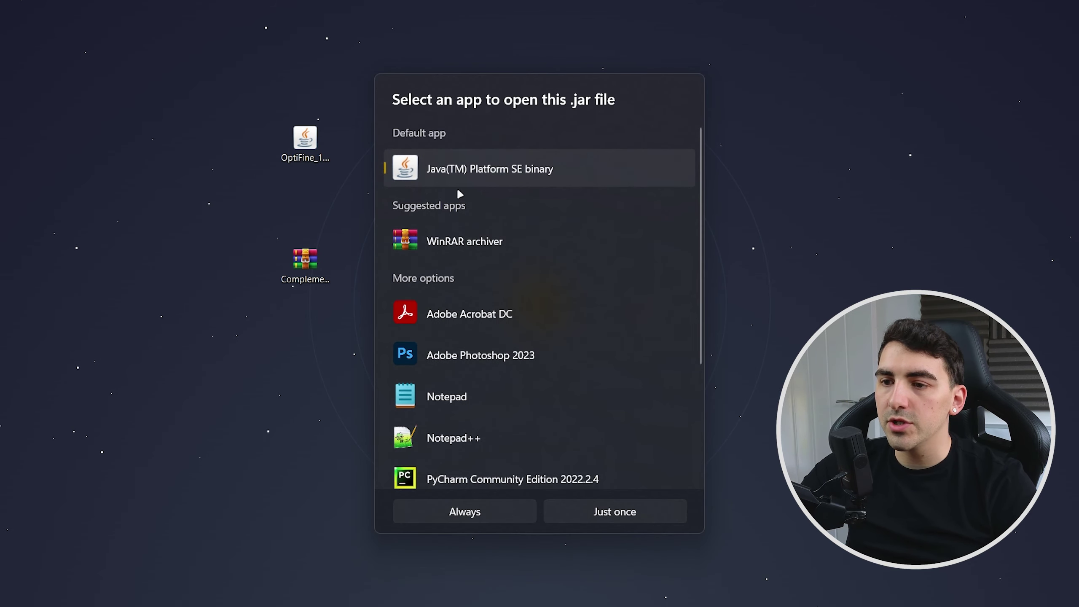
scroll(590, 384, "down", 5)
scroll(576, 365, "up", 5)
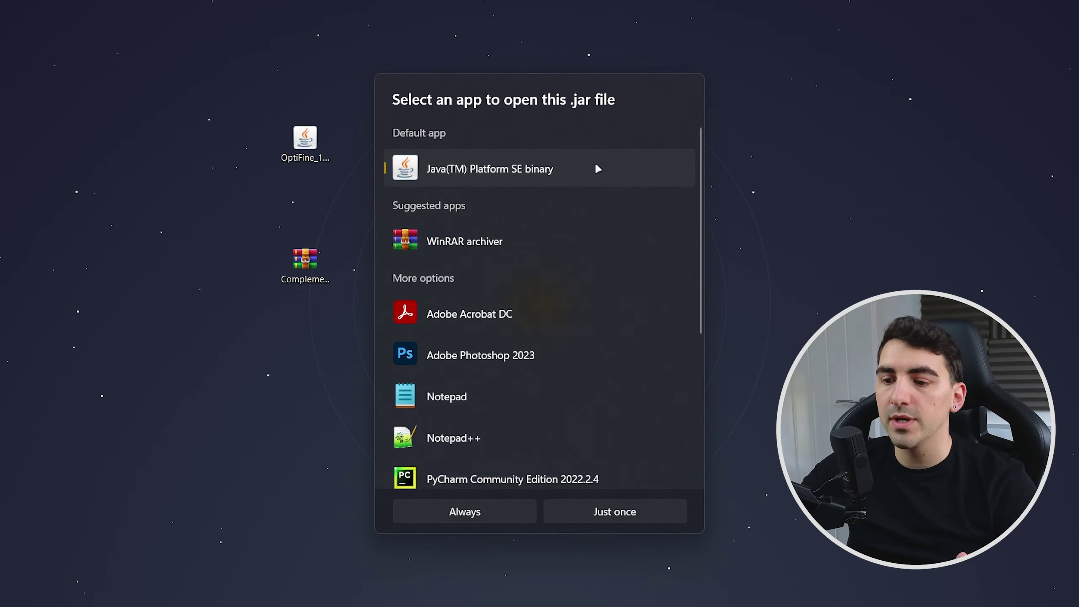
- Always open jars with Java, then install OptiFine into the .minecraft folder and confirm success
left_click(493, 510)
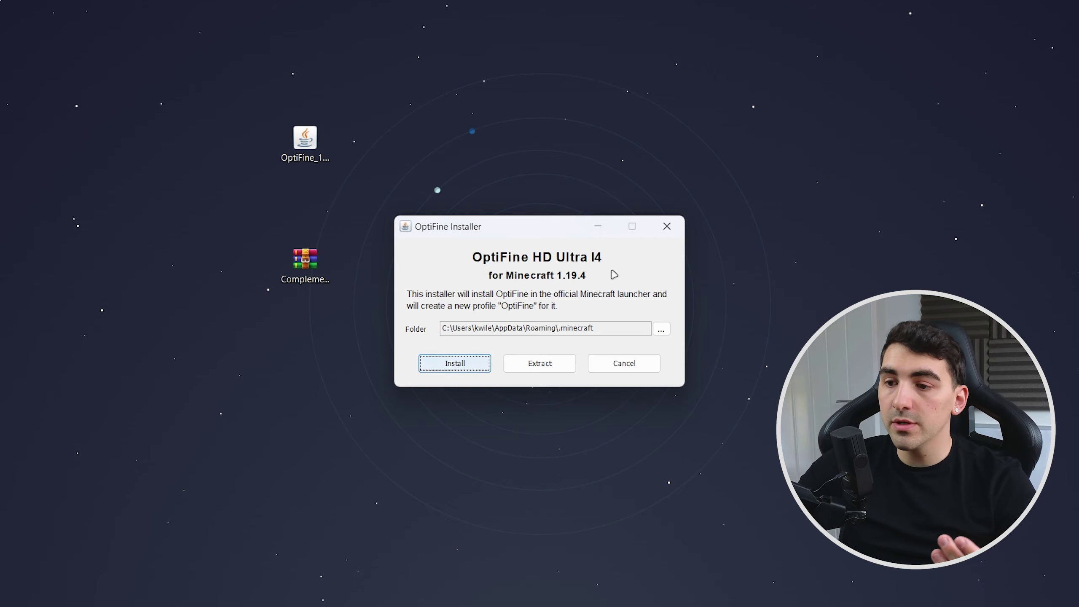
left_click_drag(602, 328, 507, 328)
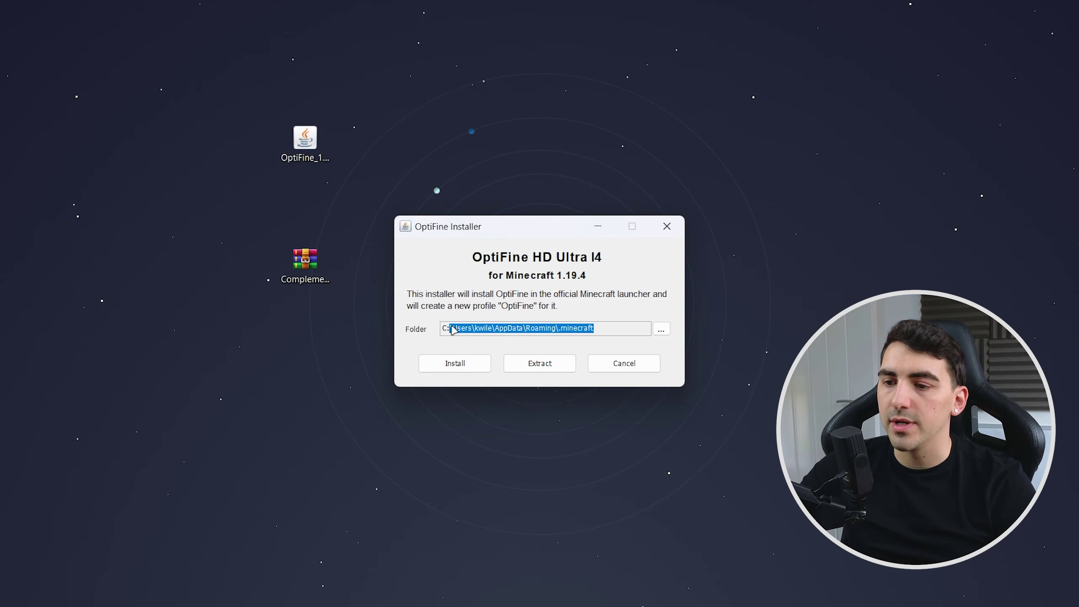
left_click(583, 310)
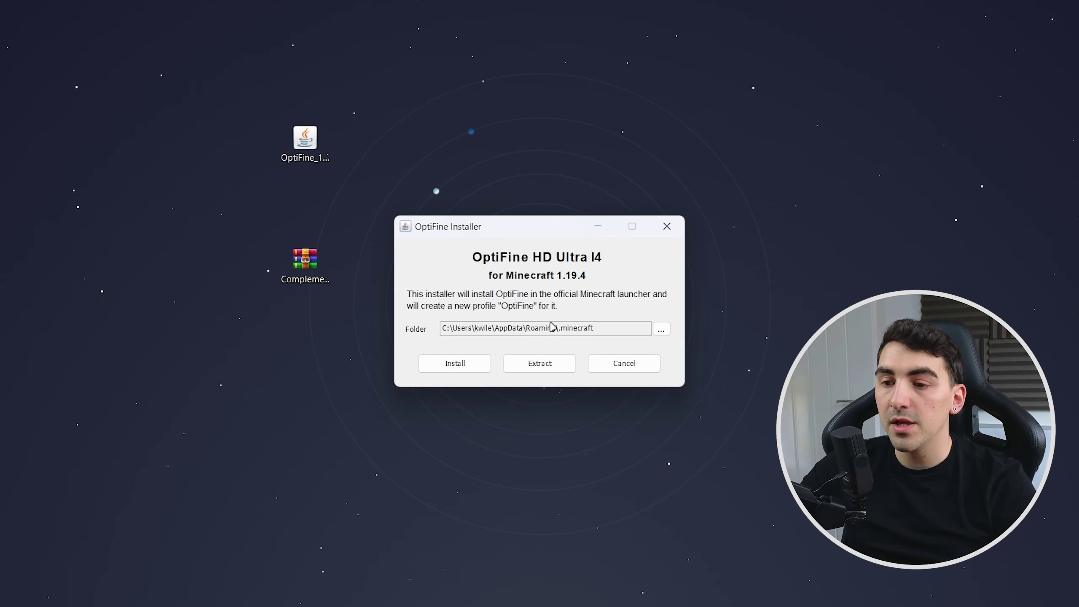
left_click(482, 361)
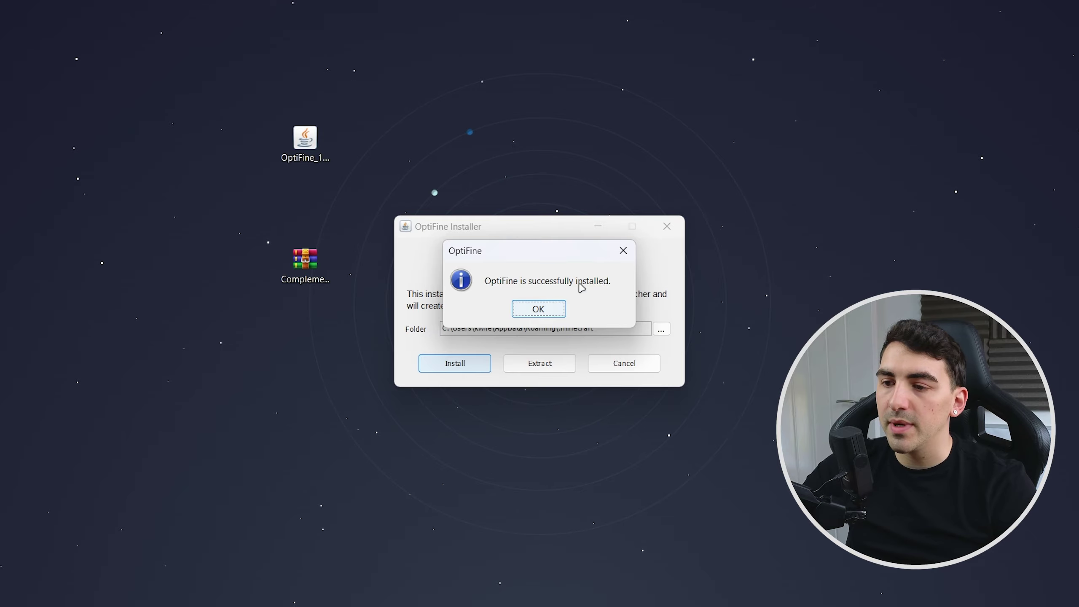
left_click(544, 309)
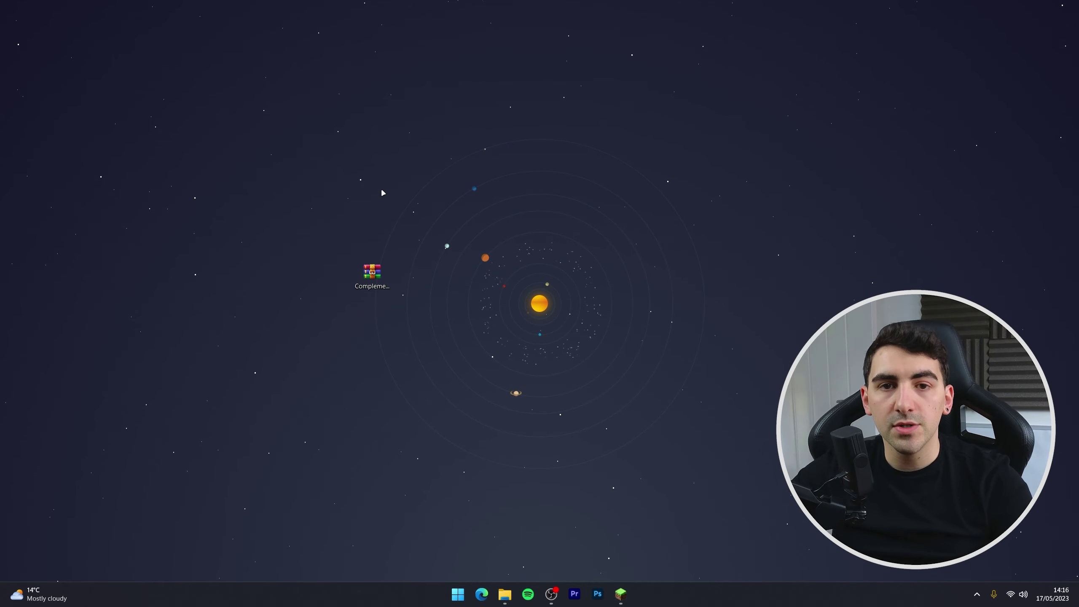
- Select the OptiFine 1.19.4 installation in the Minecraft Launcher and play it
left_click(621, 593)
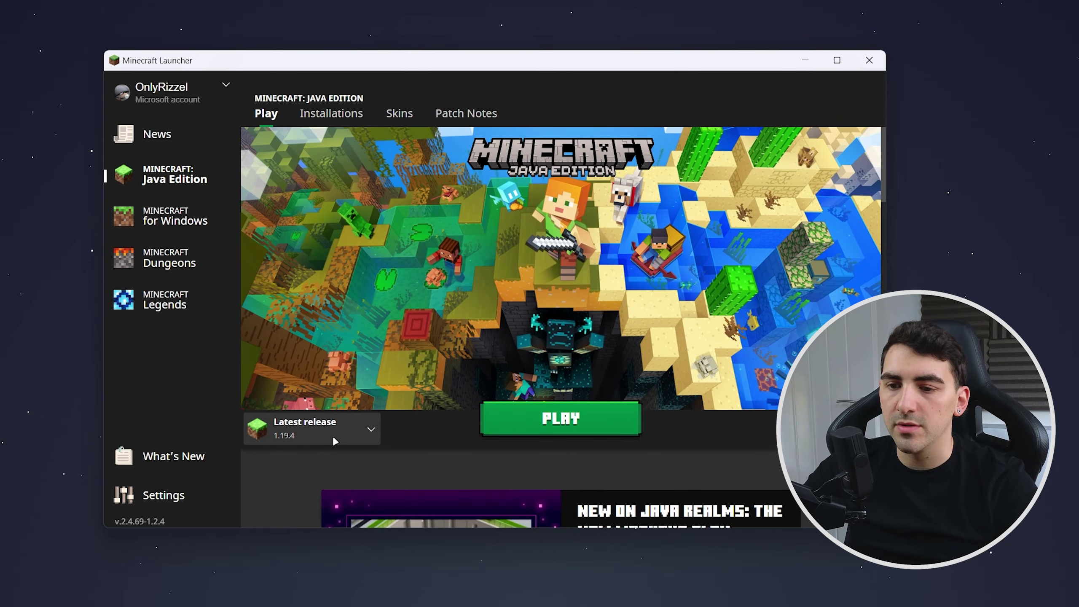
left_click(380, 404)
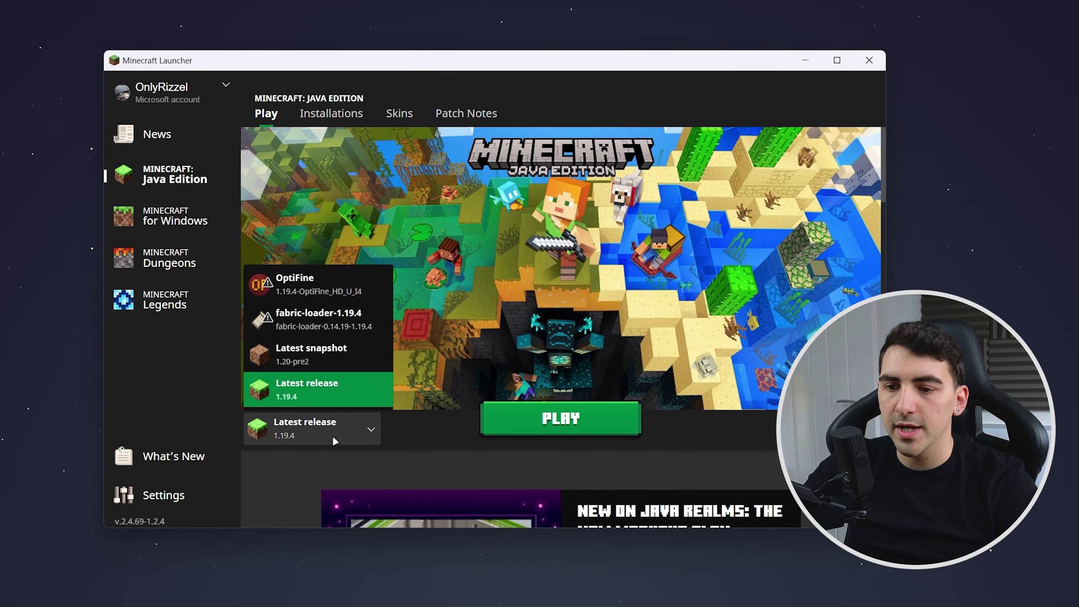
left_click(312, 283)
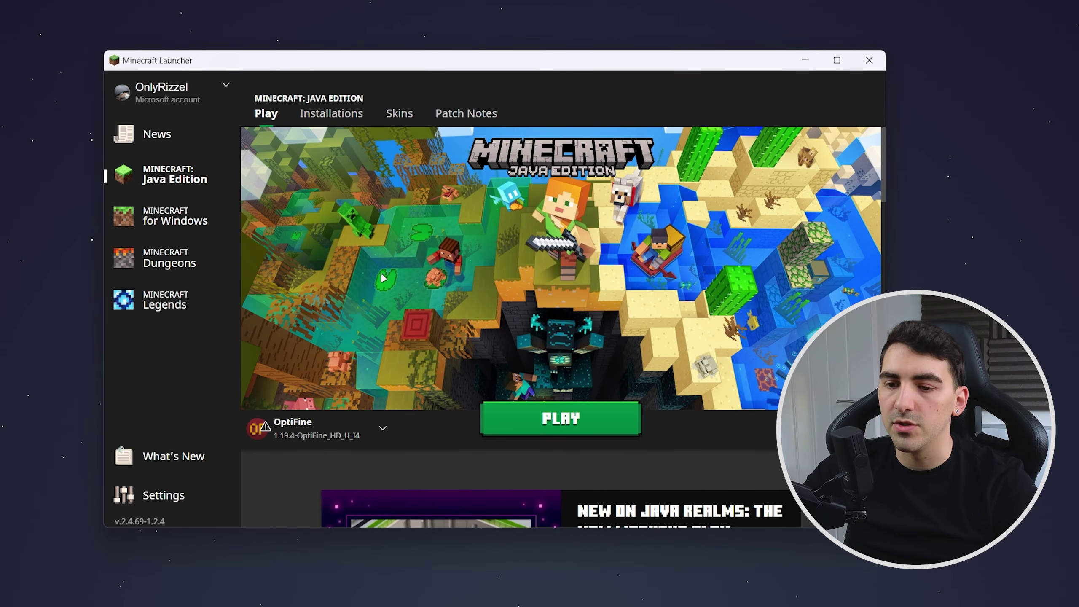
left_click(599, 419)
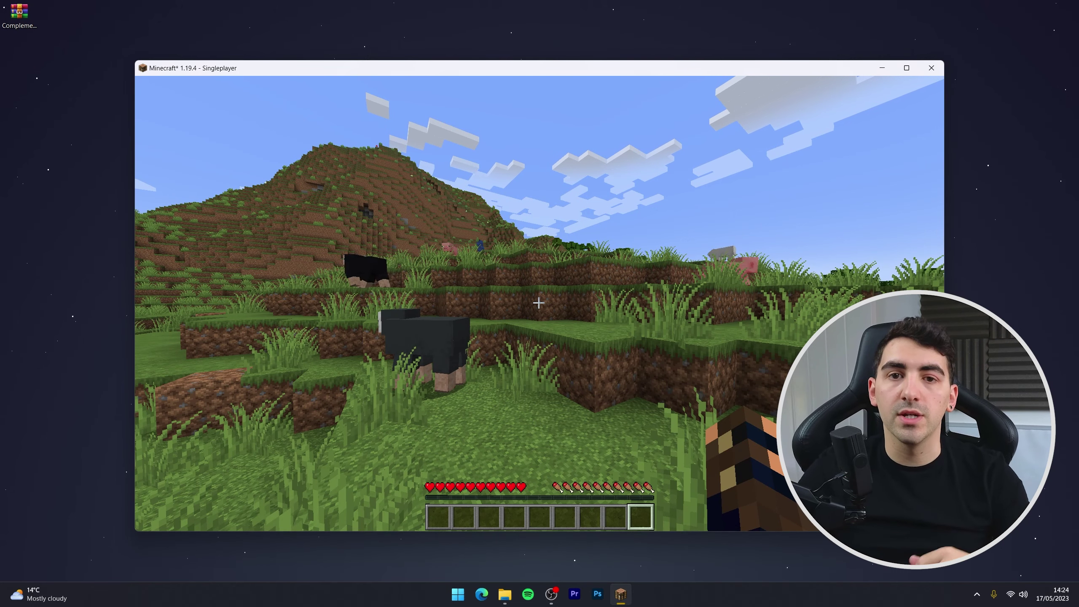
- From the pause menu, go through Options, Video Settings and Shaders to the Shaders Folder
key("Escape")
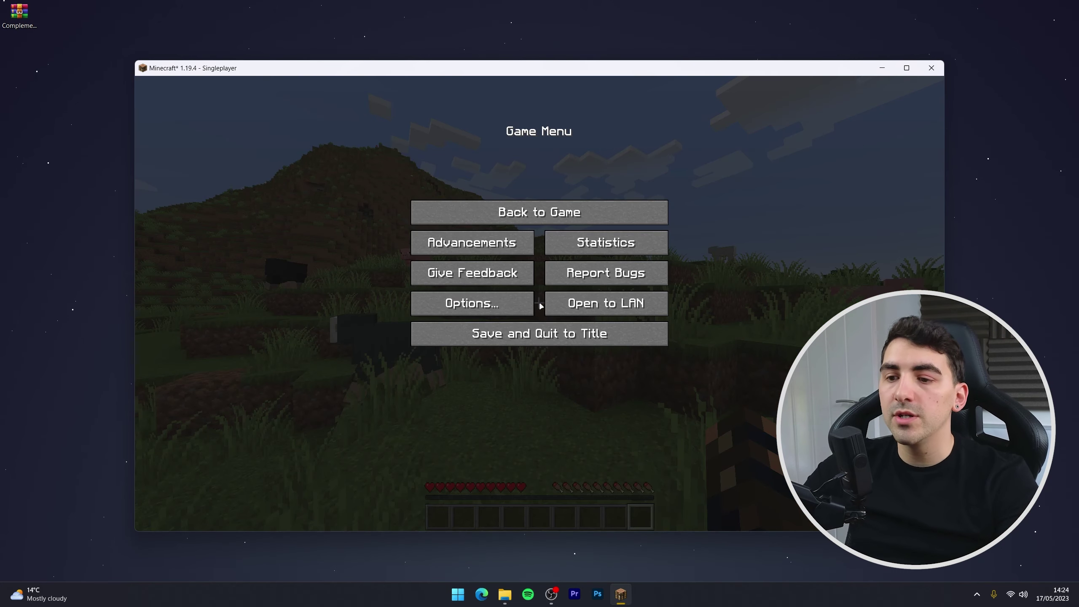
left_click(499, 305)
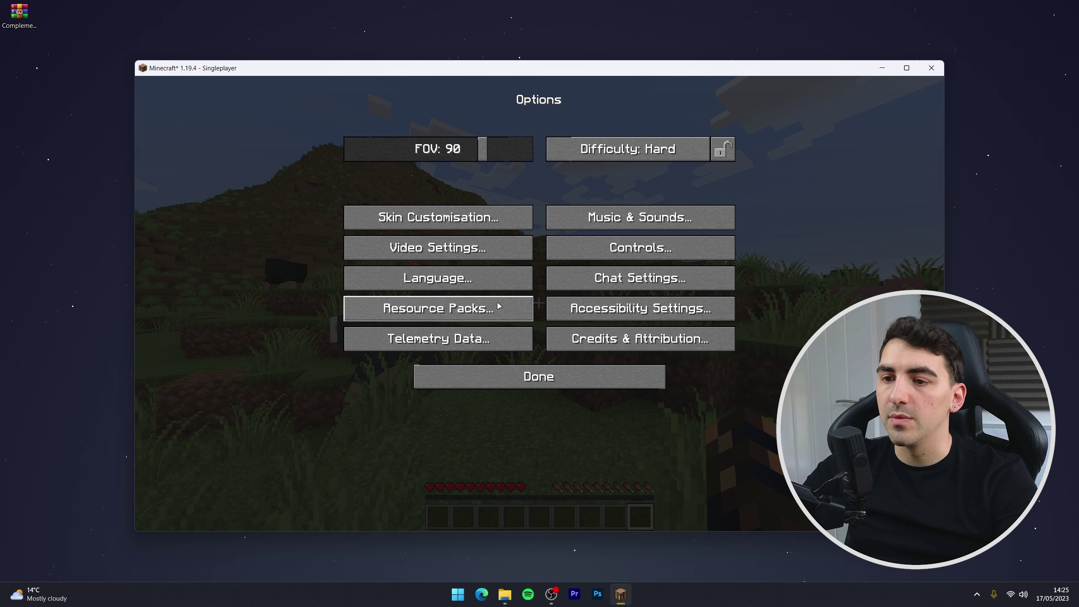
left_click(443, 253)
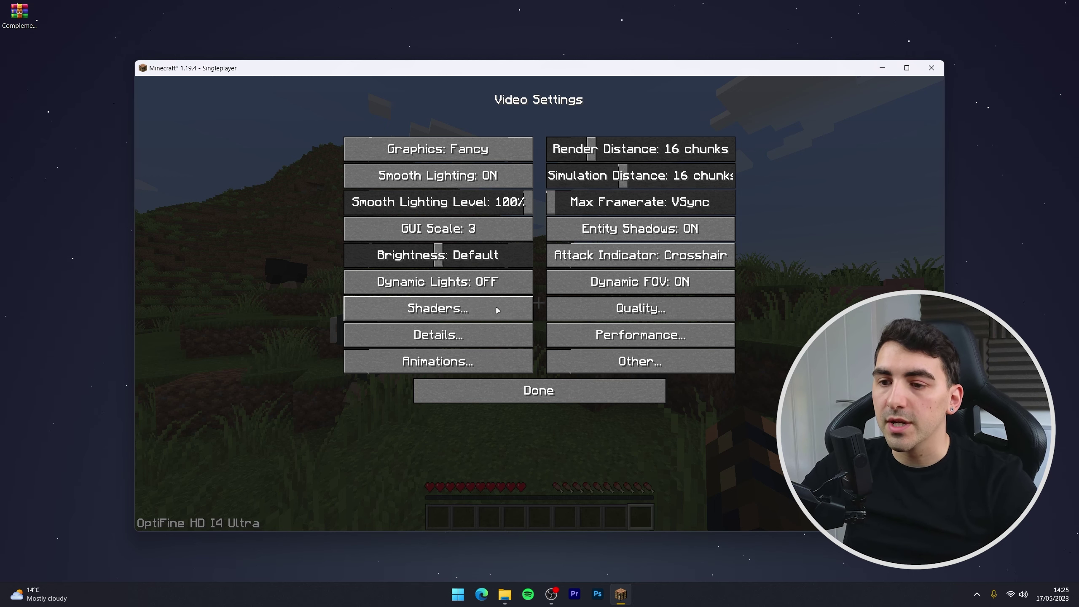
left_click(476, 307)
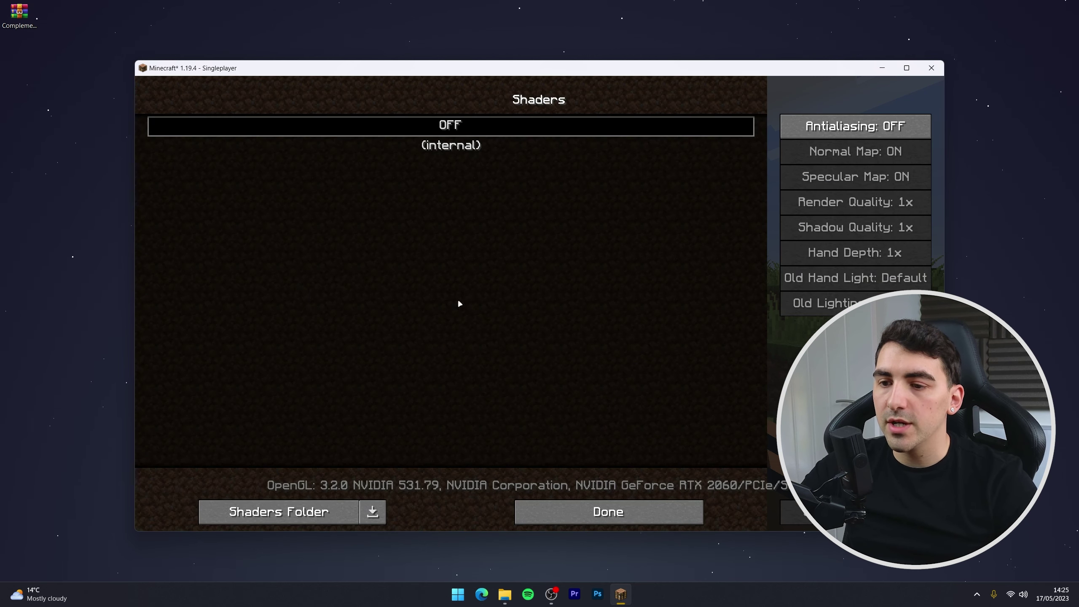
left_click(291, 512)
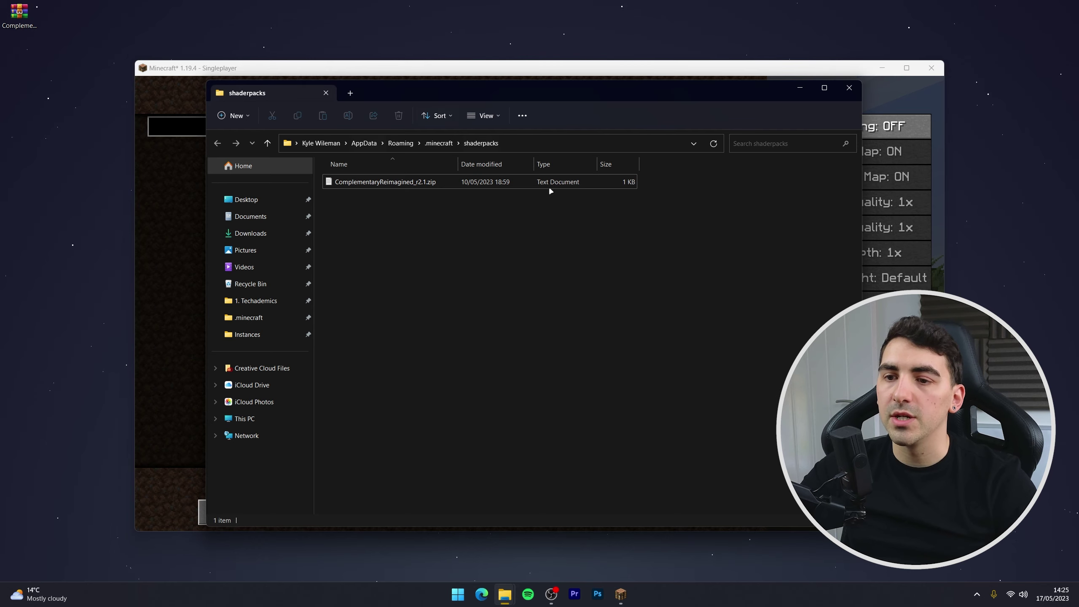
- Copy ComplementaryReimagined_r2.1.zip from the Desktop into shaderpacks, then close Explorer
left_click(350, 92)
left_click(246, 199)
left_click_drag(350, 194, 467, 260)
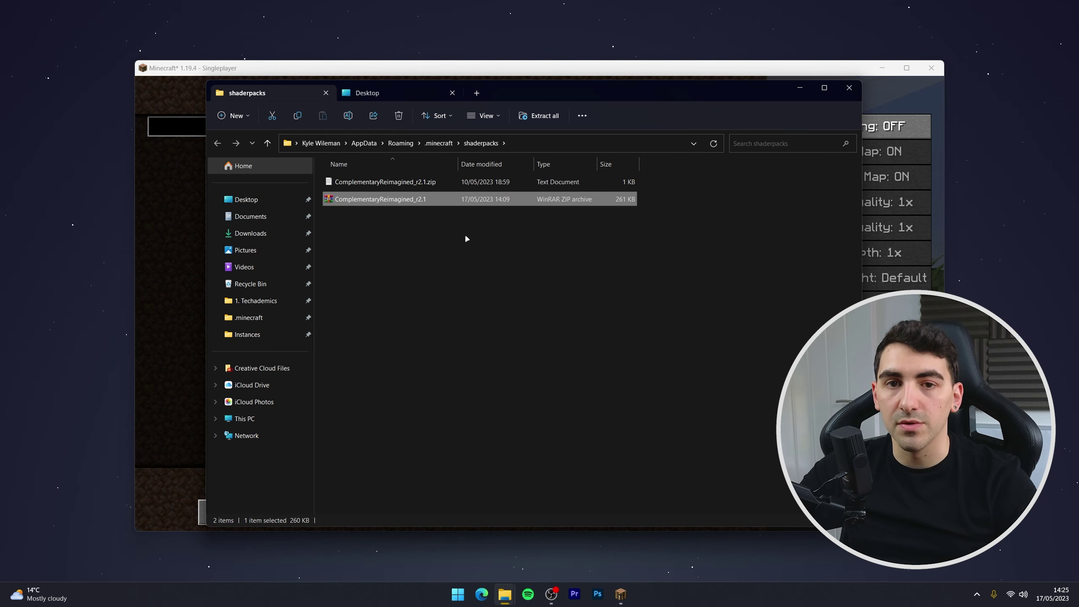
left_click(849, 89)
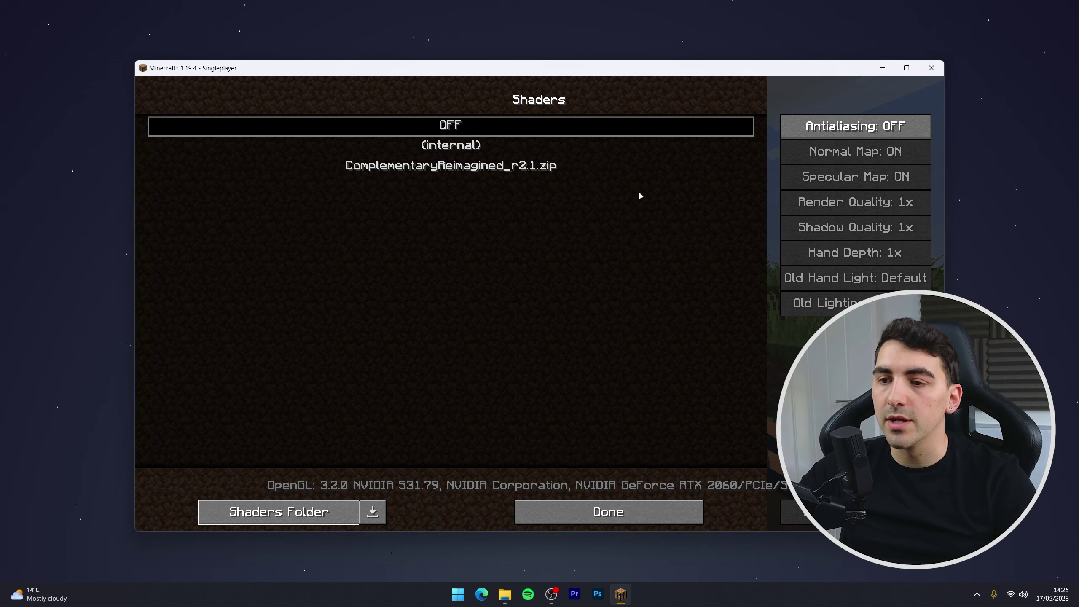
- Select ComplementaryReimagined_r2.1.zip as the shader and back out to the game with Done
left_click(637, 165)
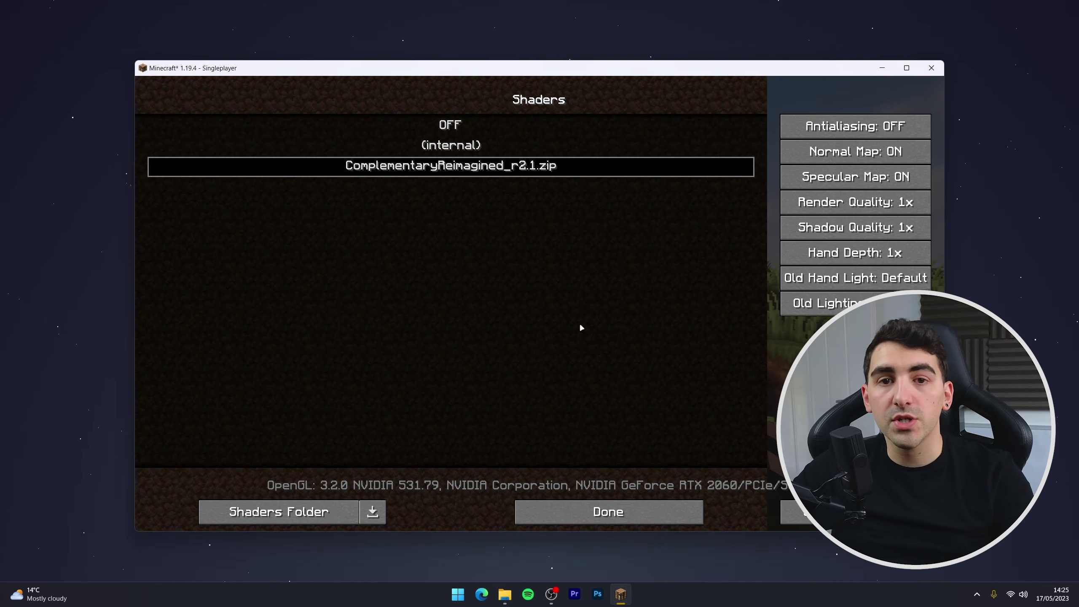
left_click(645, 508)
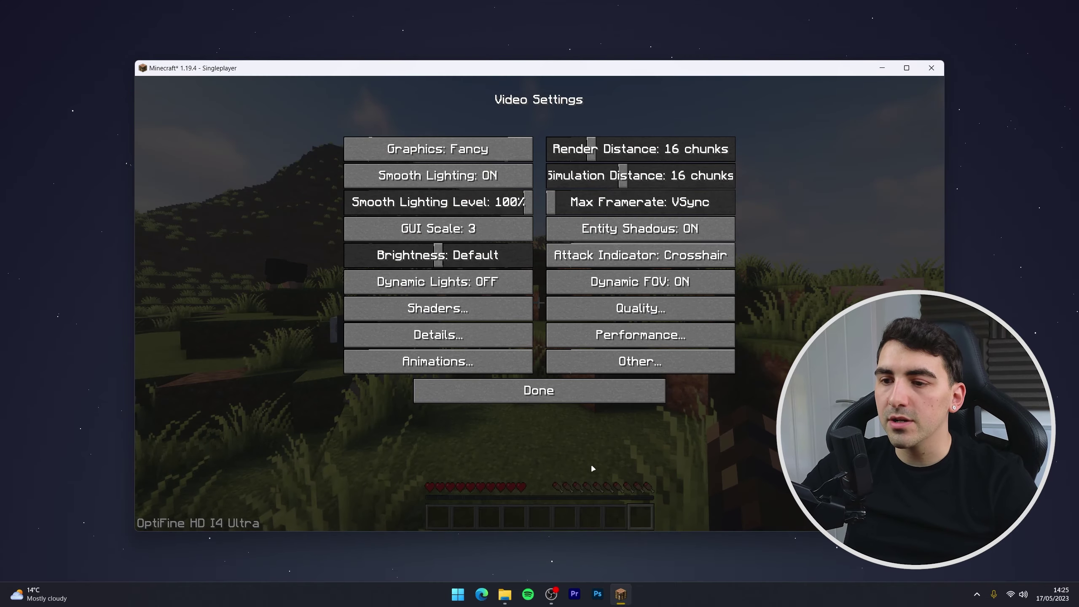
left_click(556, 389)
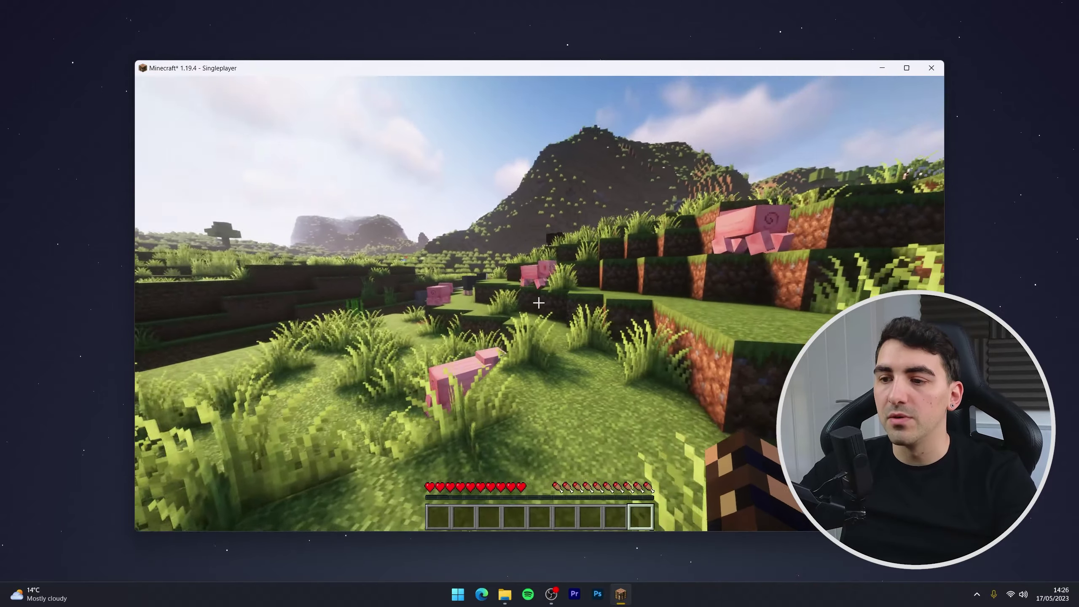
key("Escape")
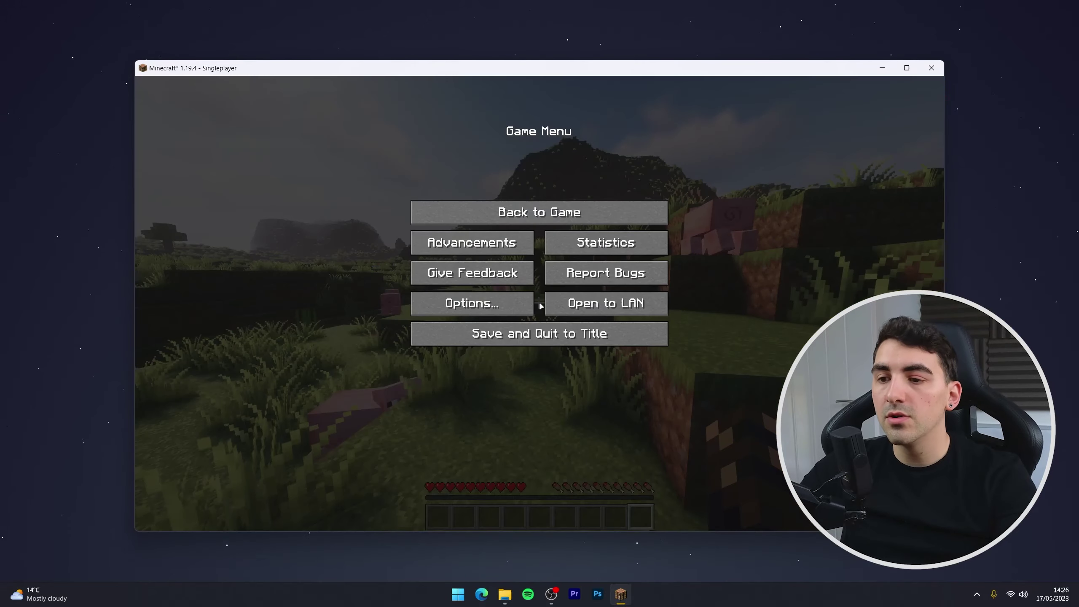
left_click(494, 306)
left_click(446, 248)
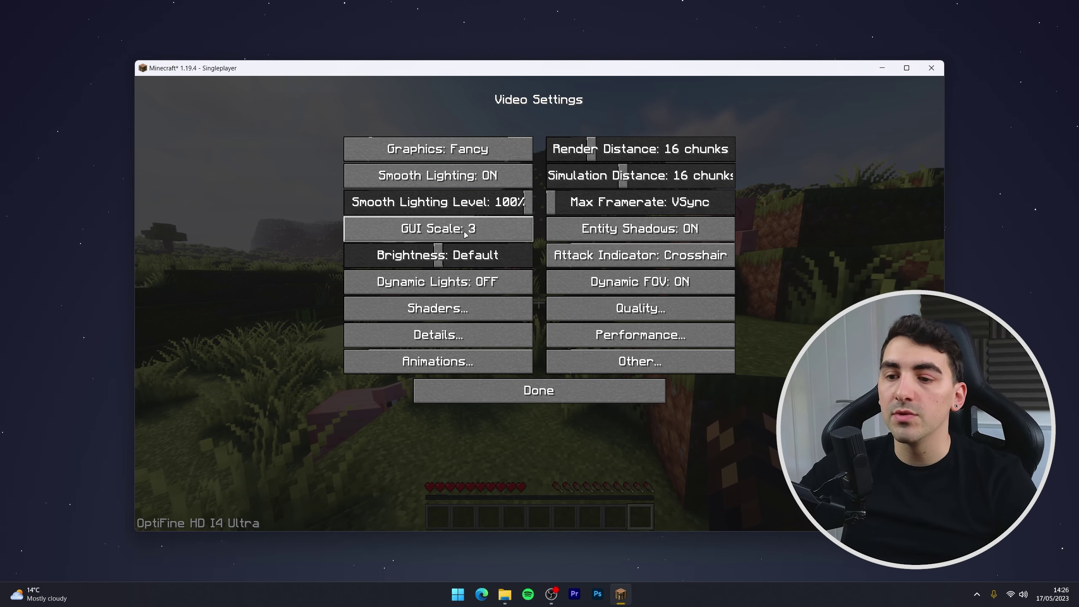
left_click(440, 310)
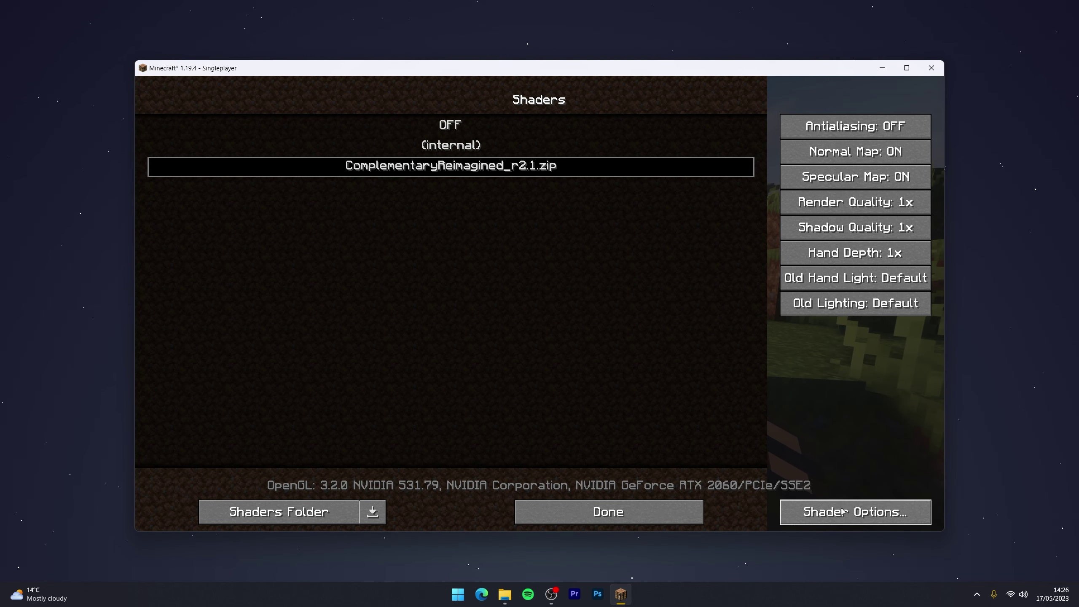
left_click(844, 512)
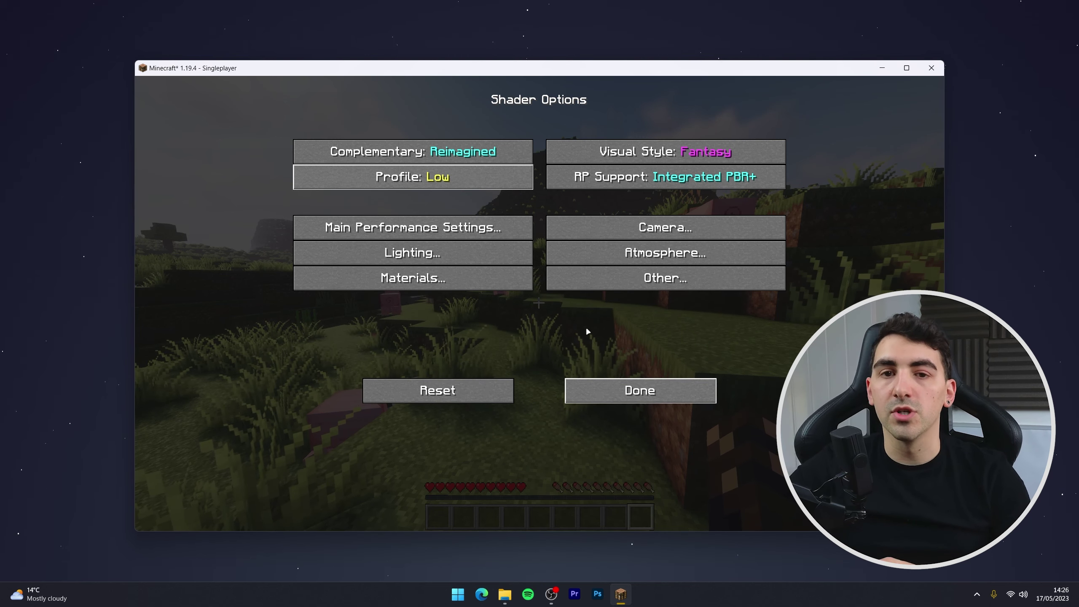
key("Escape")
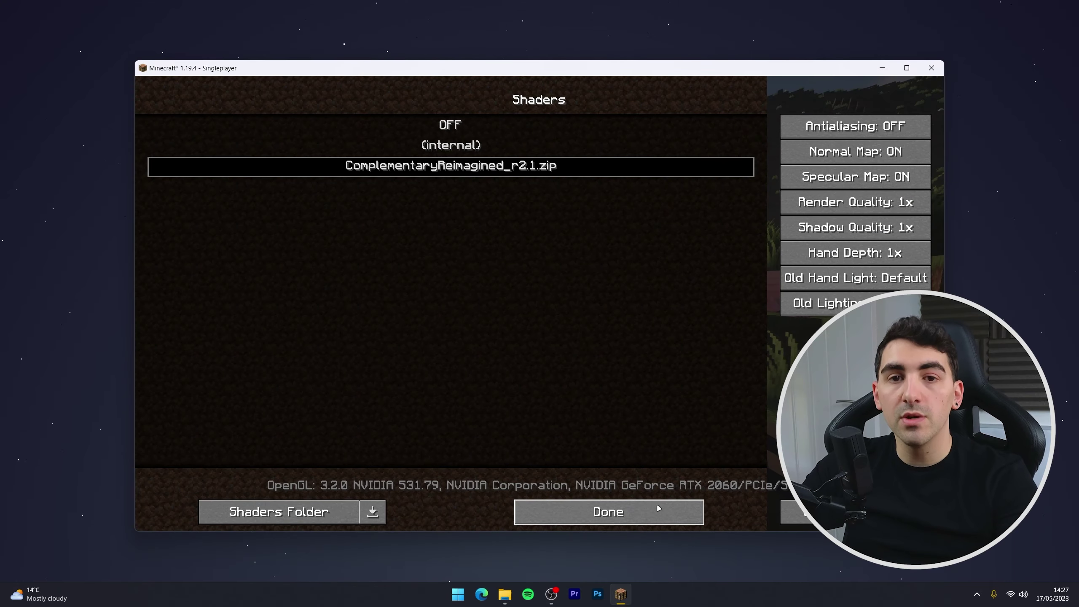
left_click(657, 508)
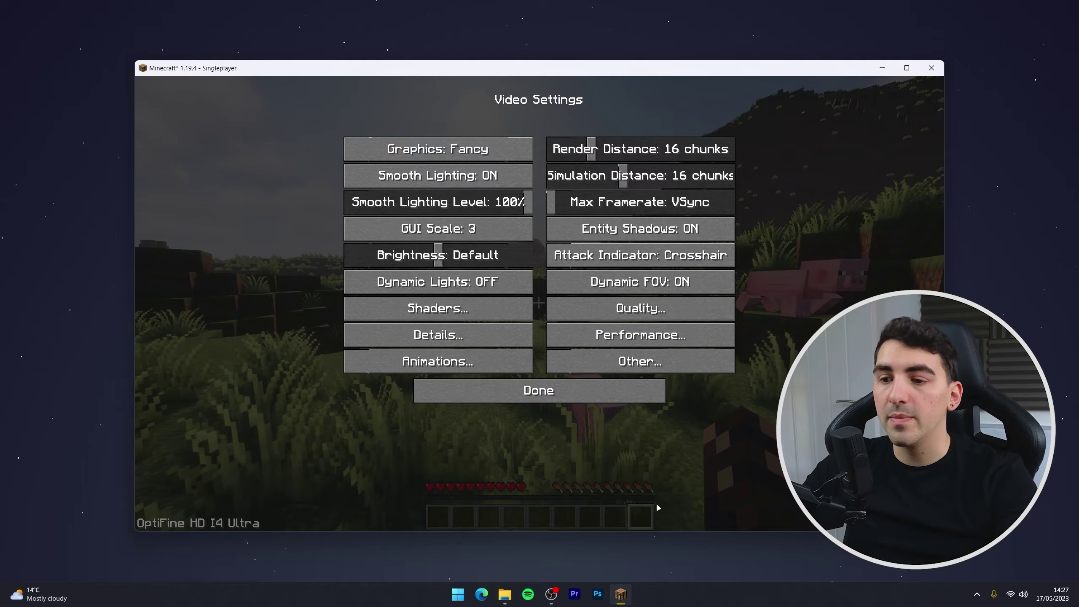
key("Escape")
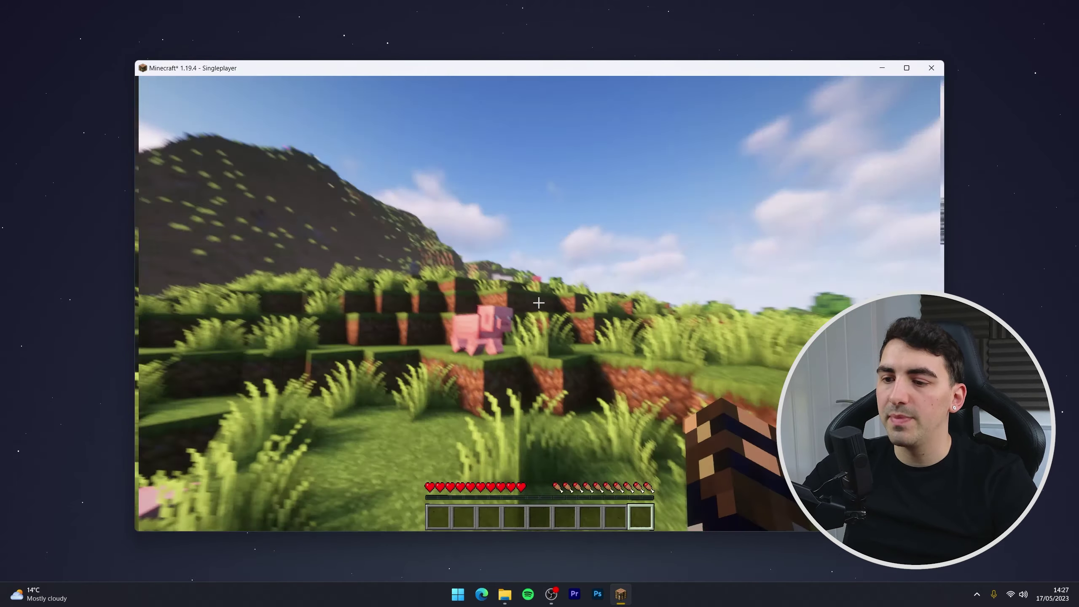